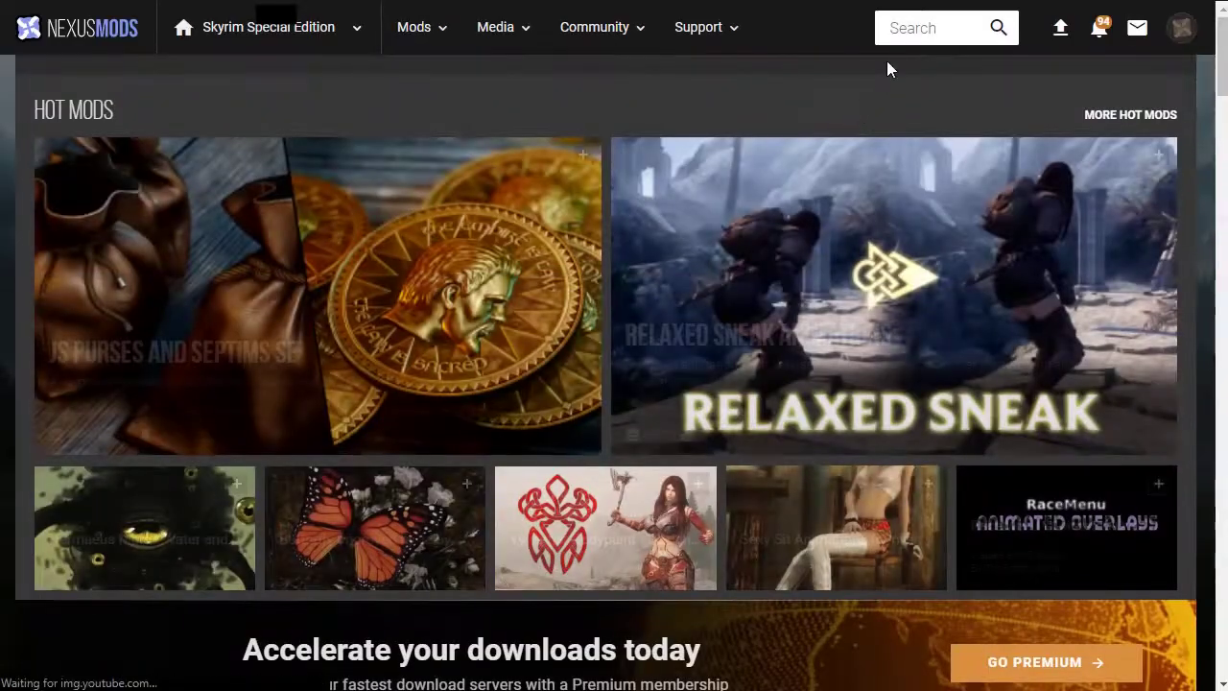
- Search the mods for "unofficial skyrim" and open the Unofficial Skyrim Special Edition Patch page
{"action": "left_click", "coordinate": [893, 35]}
{"action": "type", "text": "uno"}
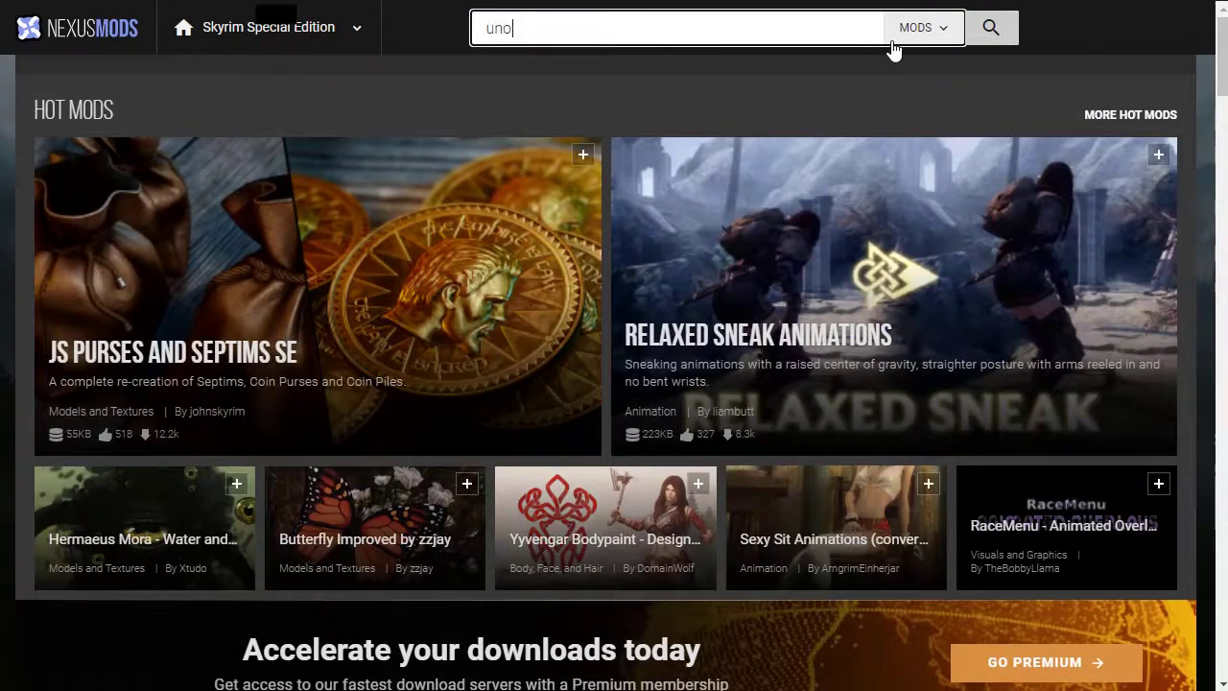
{"action": "type", "text": "fficial skyrim"}
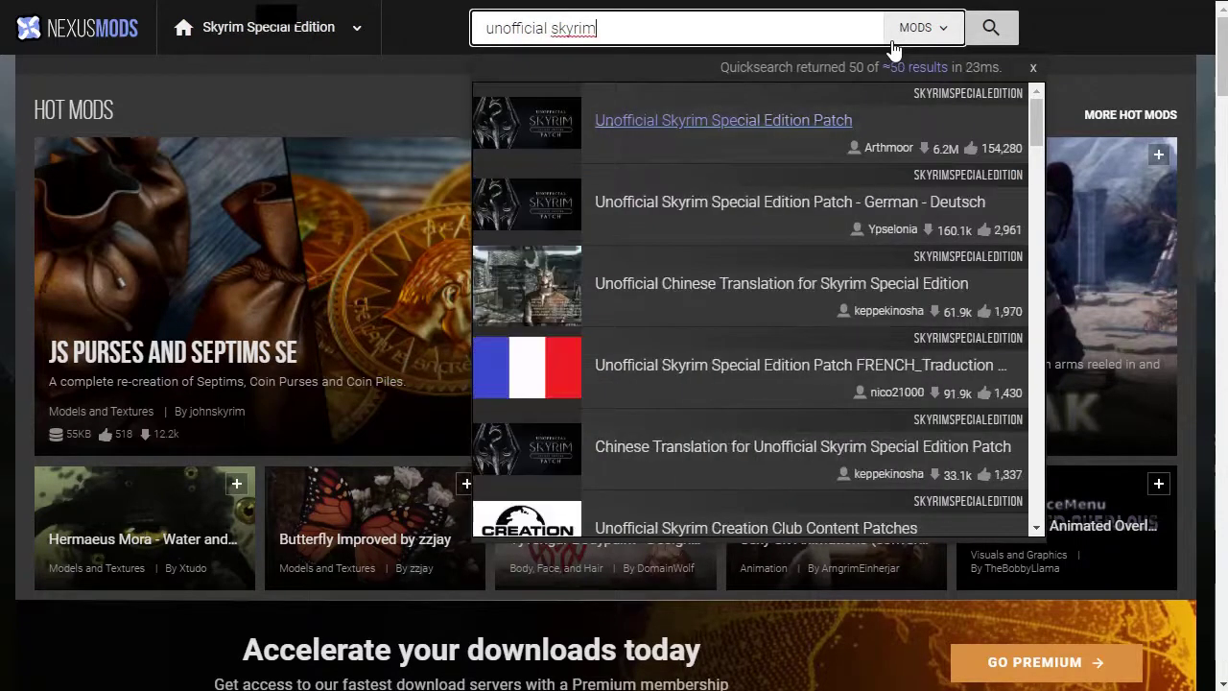
{"action": "left_click", "coordinate": [736, 121]}
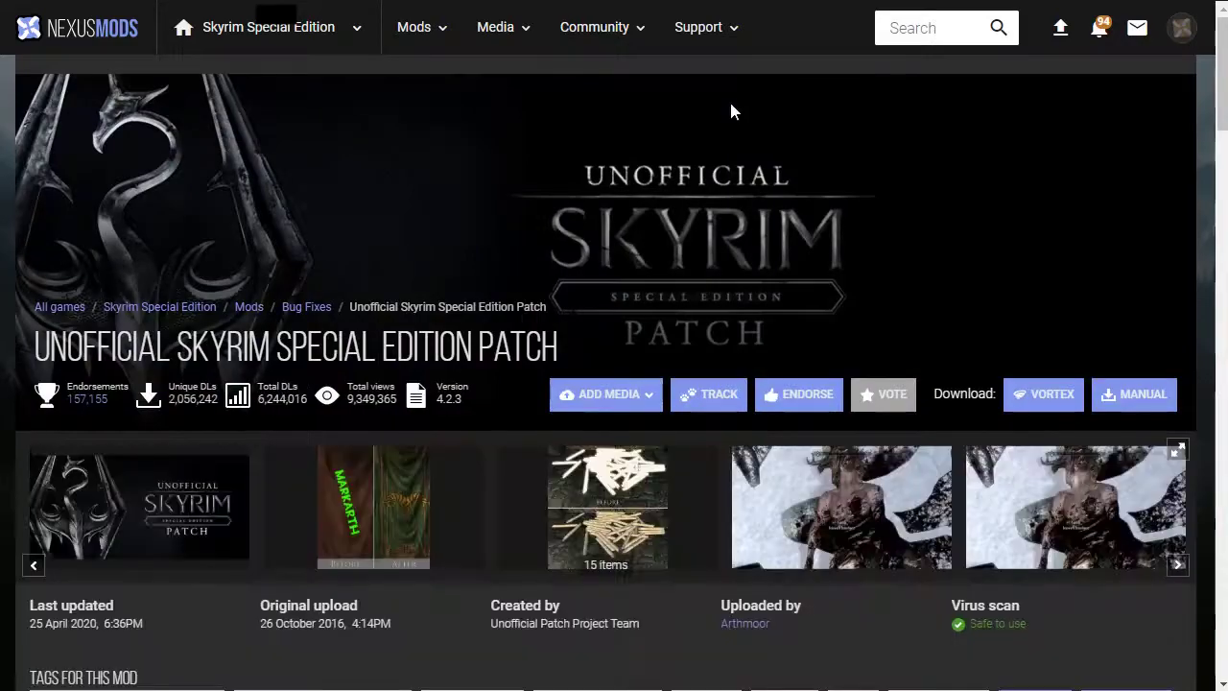
- Read through the patch's description, including its features, load order advice and troubleshooting notes
{"action": "scroll", "coordinate": [730, 111], "scroll_direction": "down", "scroll_amount": 7}
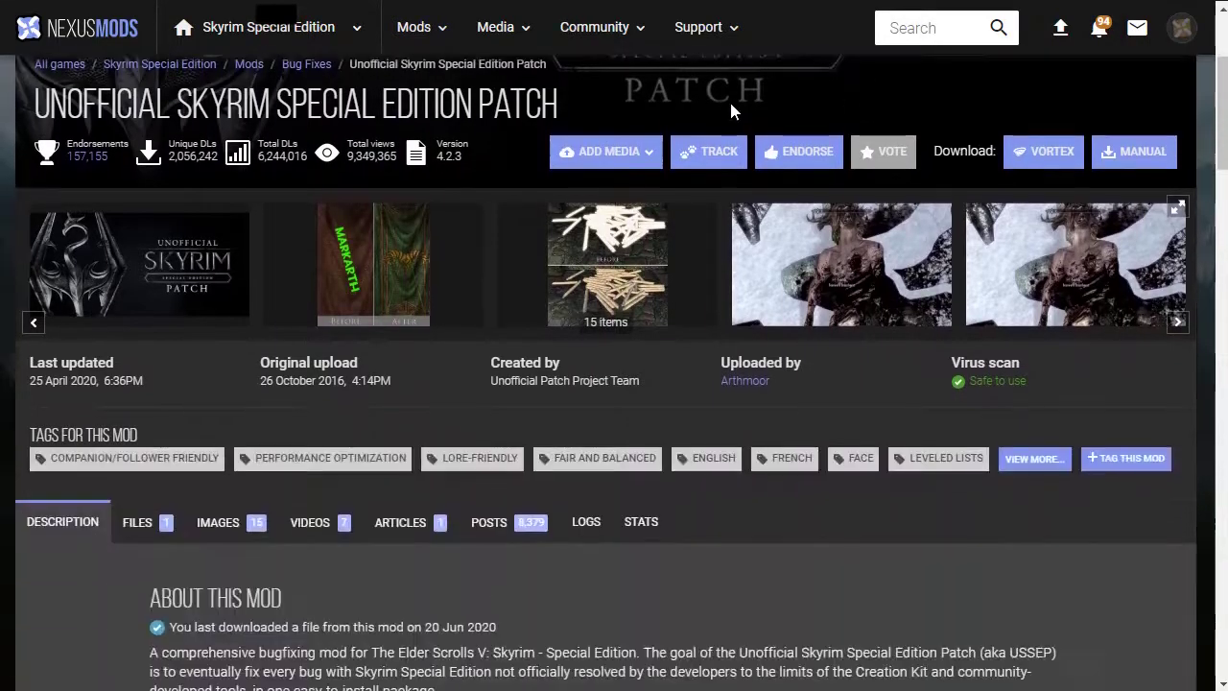
{"action": "scroll", "coordinate": [731, 105], "scroll_direction": "down", "scroll_amount": 2}
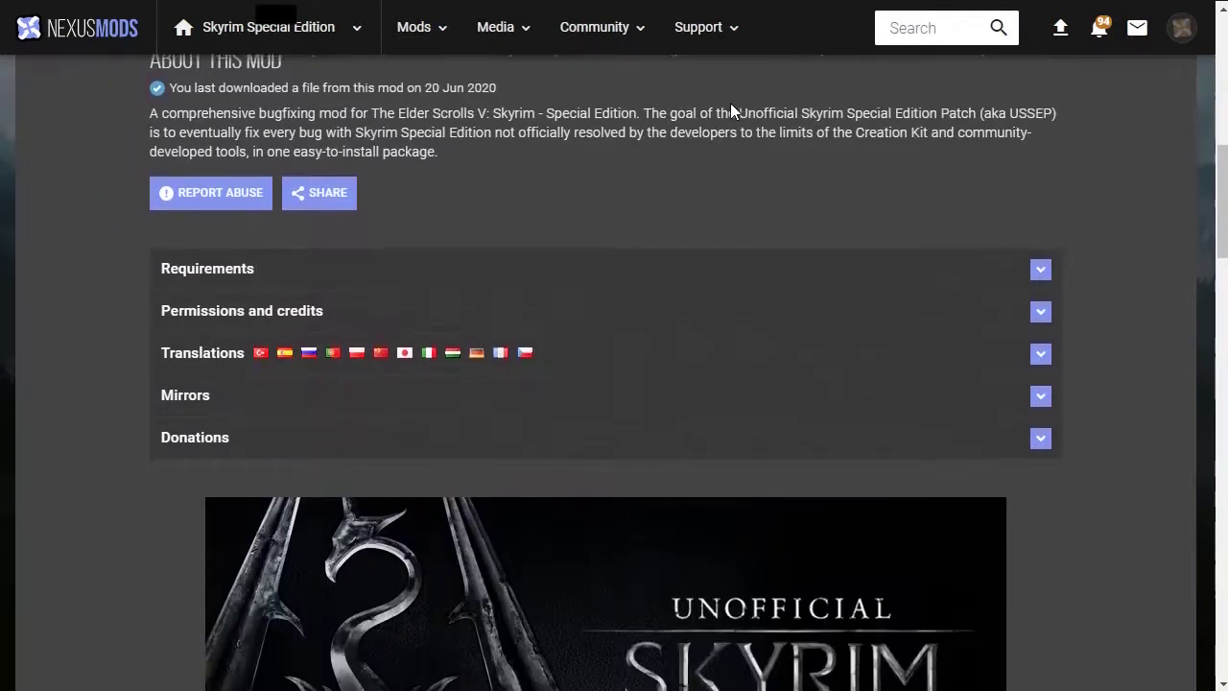
{"action": "scroll", "coordinate": [729, 107], "scroll_direction": "up", "scroll_amount": 2}
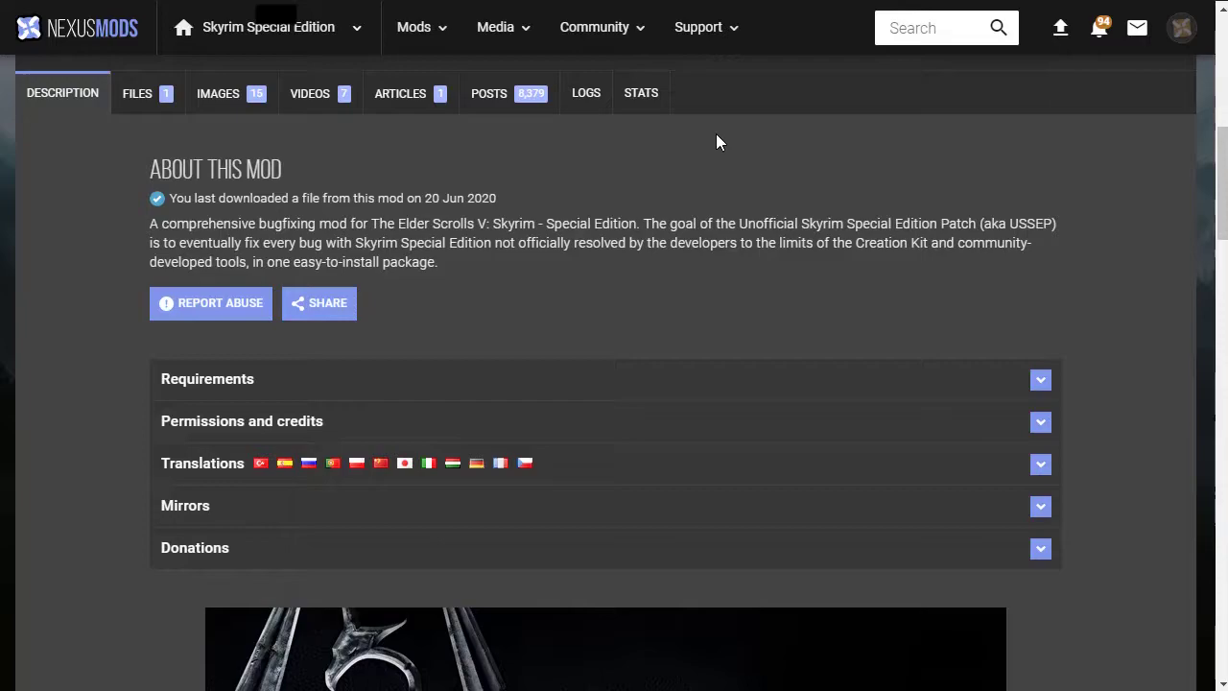
{"action": "scroll", "coordinate": [712, 141], "scroll_direction": "down", "scroll_amount": 5}
{"action": "scroll", "coordinate": [712, 141], "scroll_direction": "down", "scroll_amount": 4}
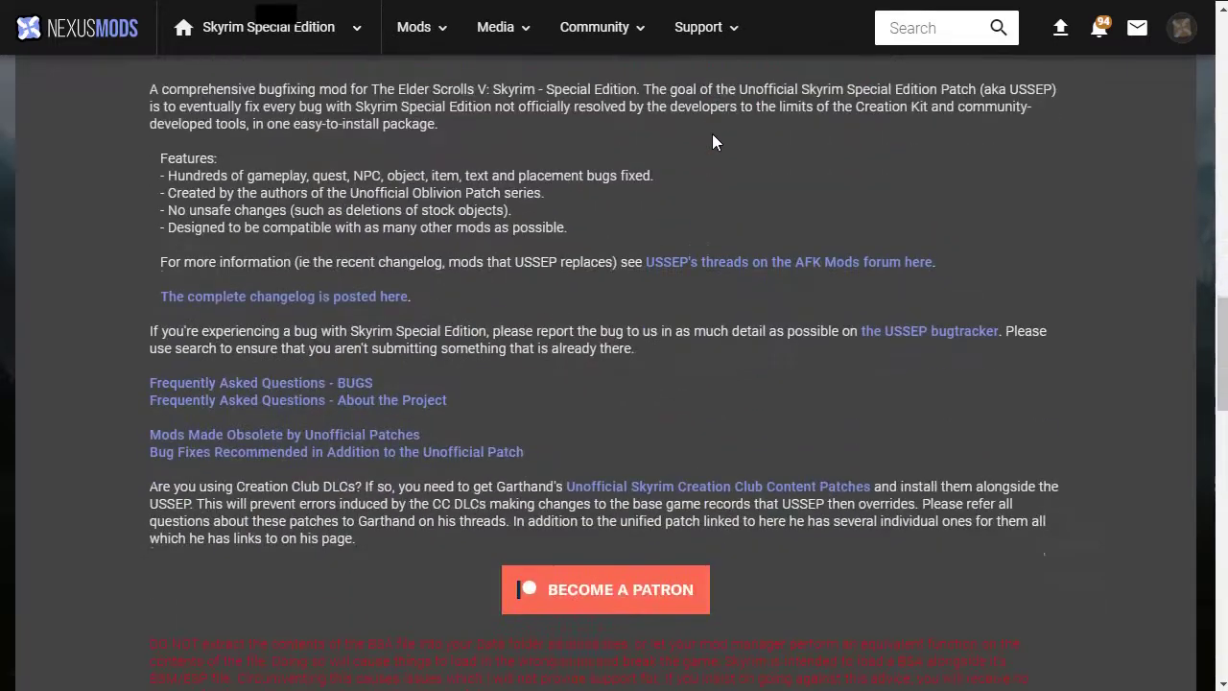
{"action": "scroll", "coordinate": [712, 141], "scroll_direction": "up", "scroll_amount": 2}
{"action": "scroll", "coordinate": [440, 128], "scroll_direction": "down", "scroll_amount": 2}
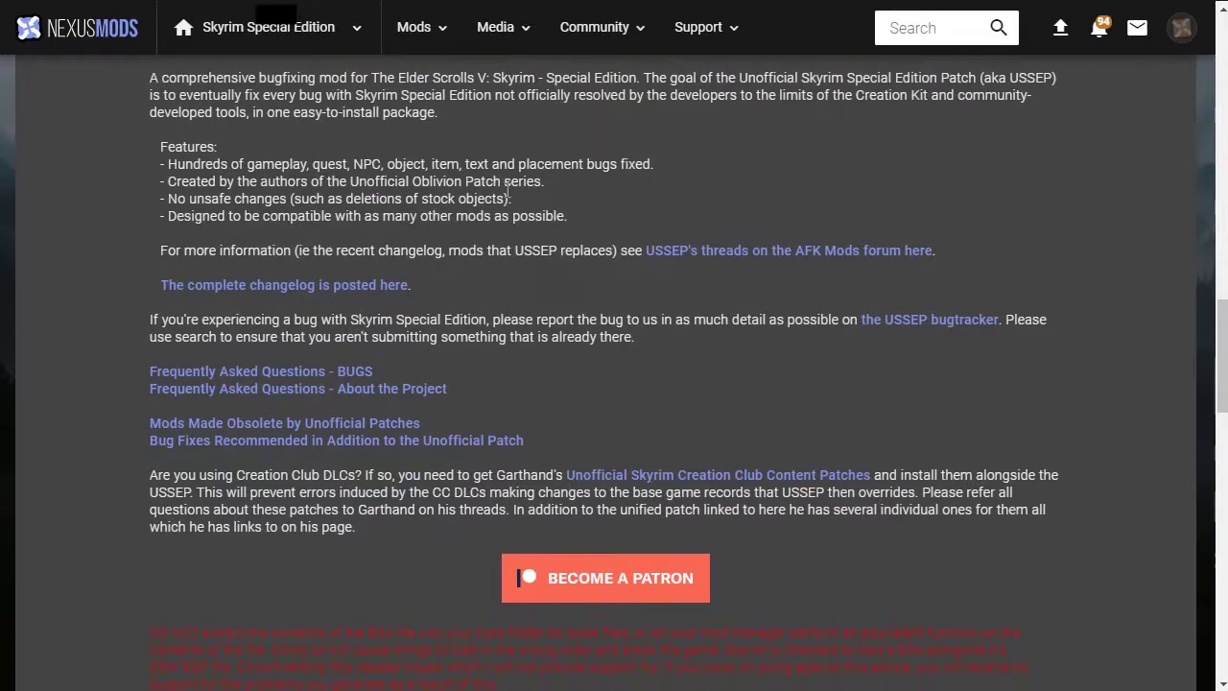
{"action": "scroll", "coordinate": [514, 201], "scroll_direction": "down", "scroll_amount": 5}
{"action": "scroll", "coordinate": [515, 205], "scroll_direction": "down", "scroll_amount": 10}
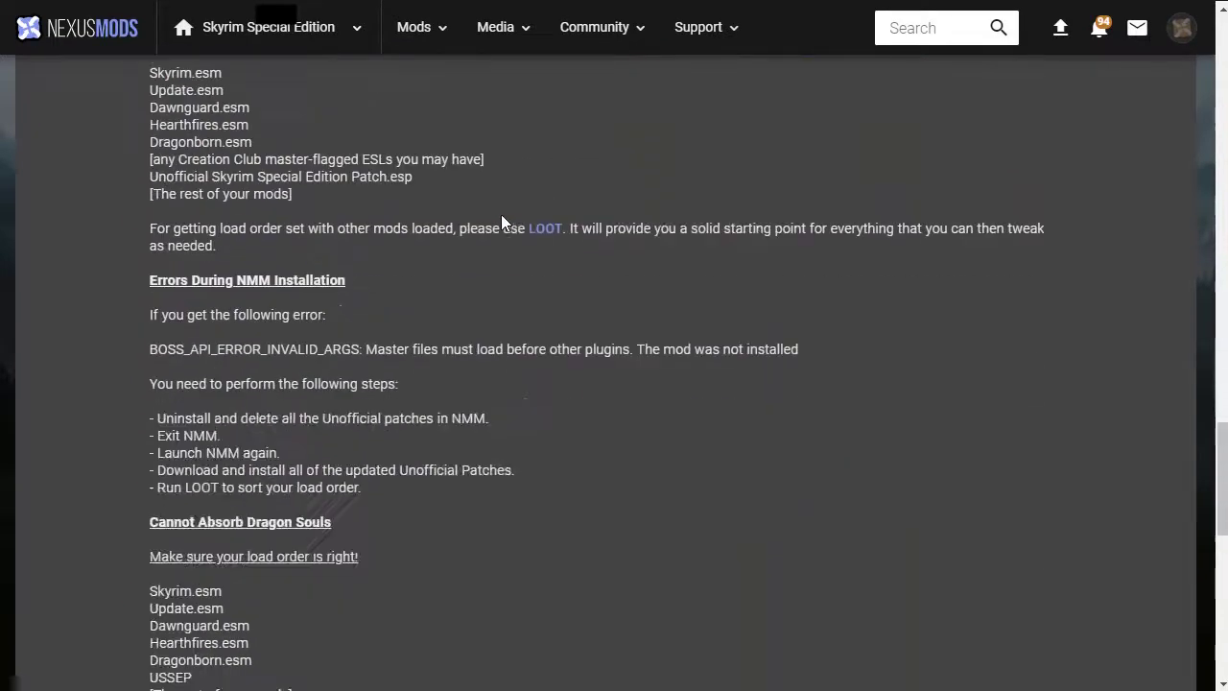
{"action": "scroll", "coordinate": [577, 185], "scroll_direction": "up", "scroll_amount": 18}
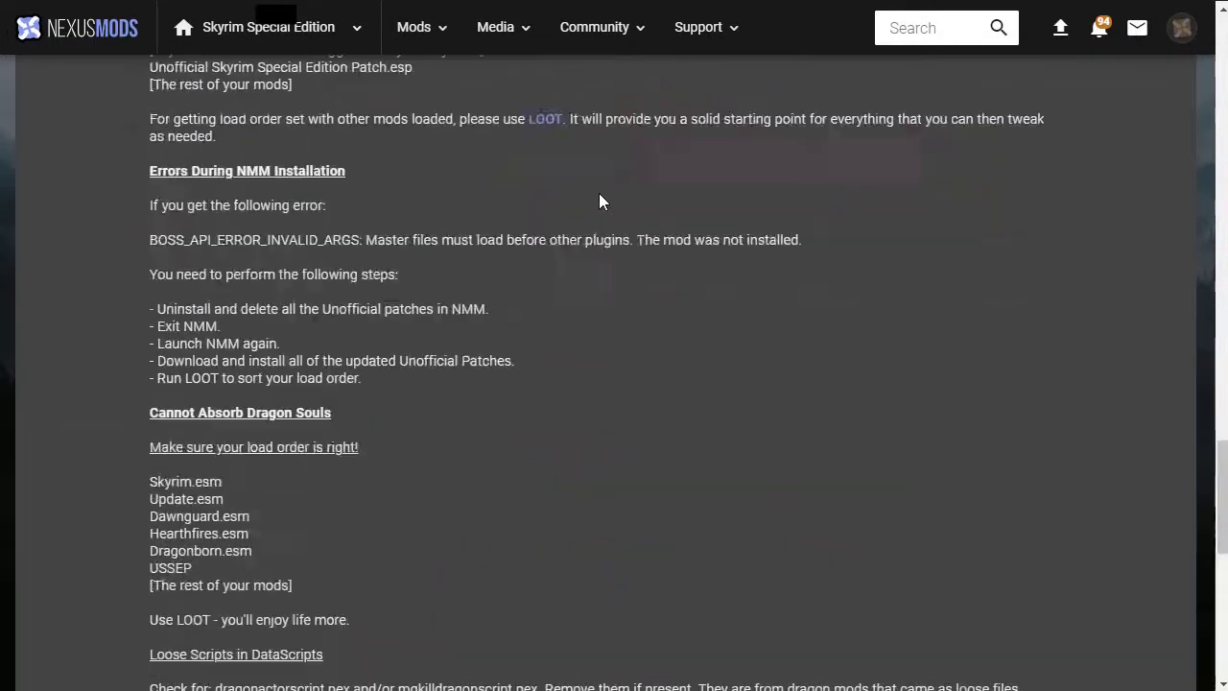
{"action": "scroll", "coordinate": [580, 240], "scroll_direction": "up", "scroll_amount": 3}
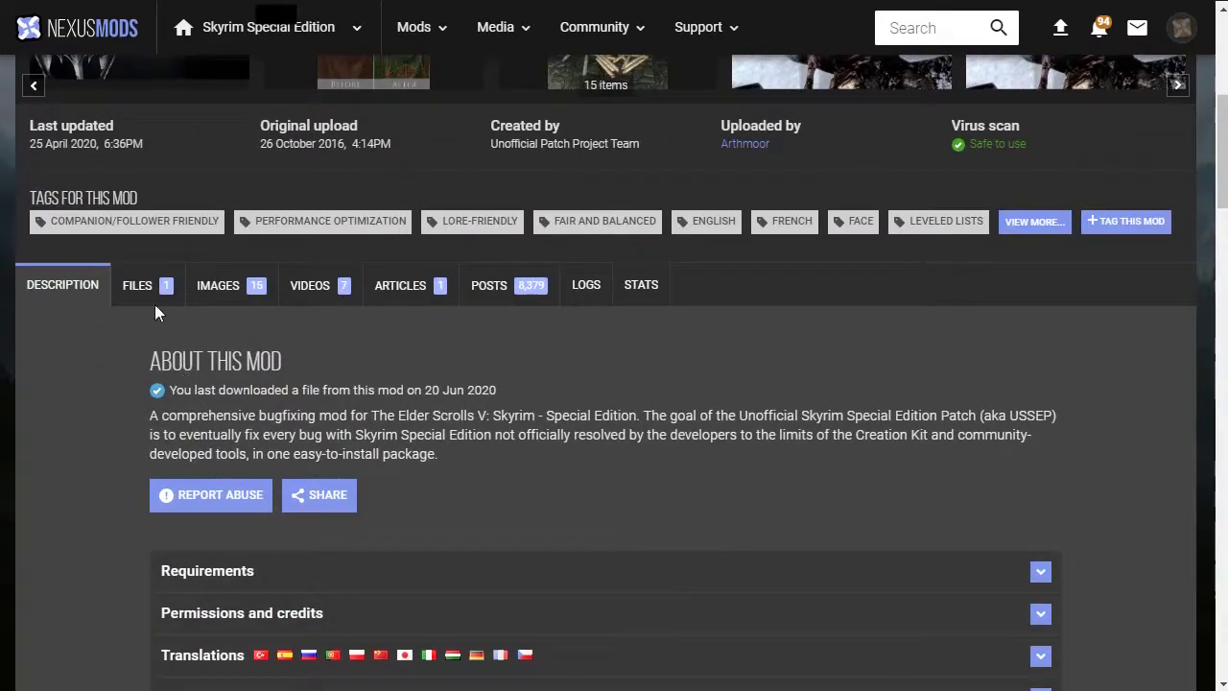
- Start a slow mod manager download of the patch's main file and let NXM Link Proxy handle it
{"action": "left_click", "coordinate": [167, 285]}
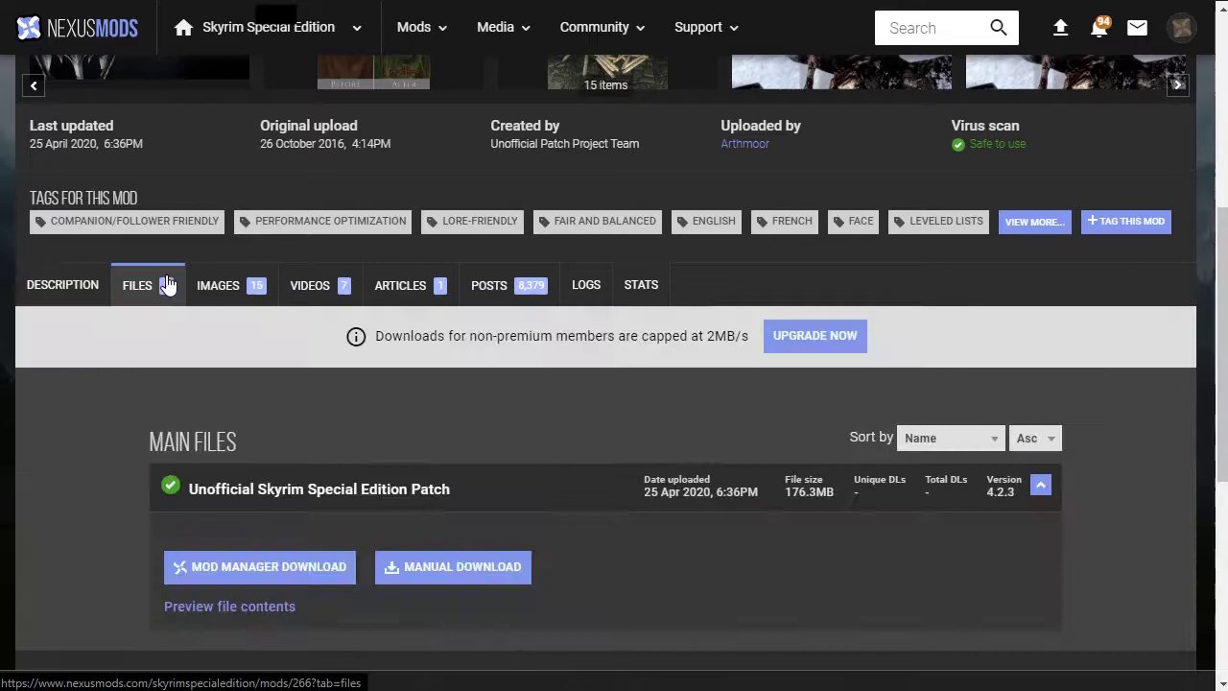
{"action": "scroll", "coordinate": [166, 285], "scroll_direction": "down", "scroll_amount": 1}
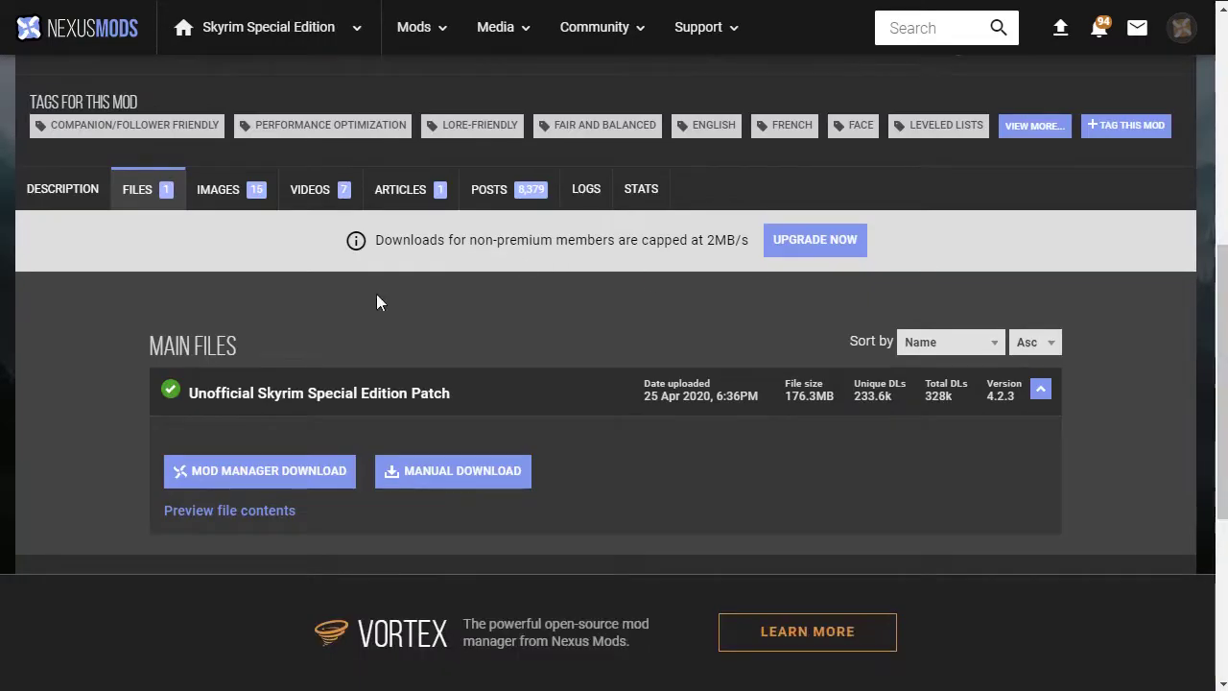
{"action": "scroll", "coordinate": [288, 307], "scroll_direction": "down", "scroll_amount": 1}
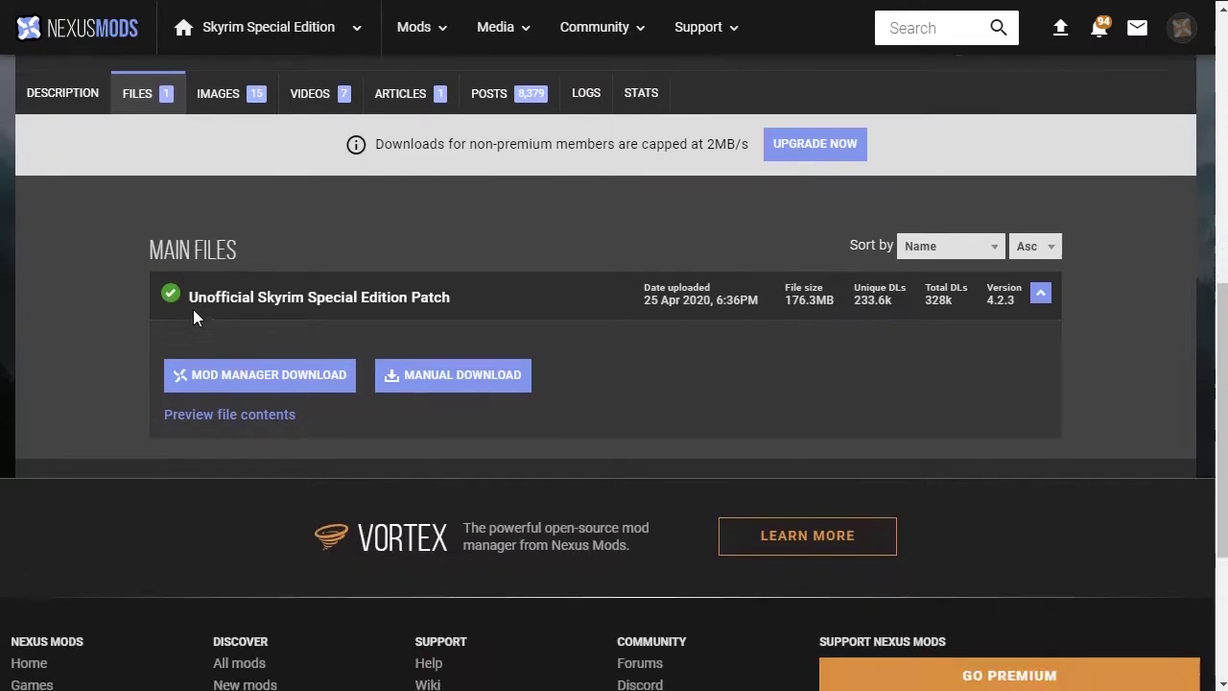
{"action": "left_click", "coordinate": [240, 384]}
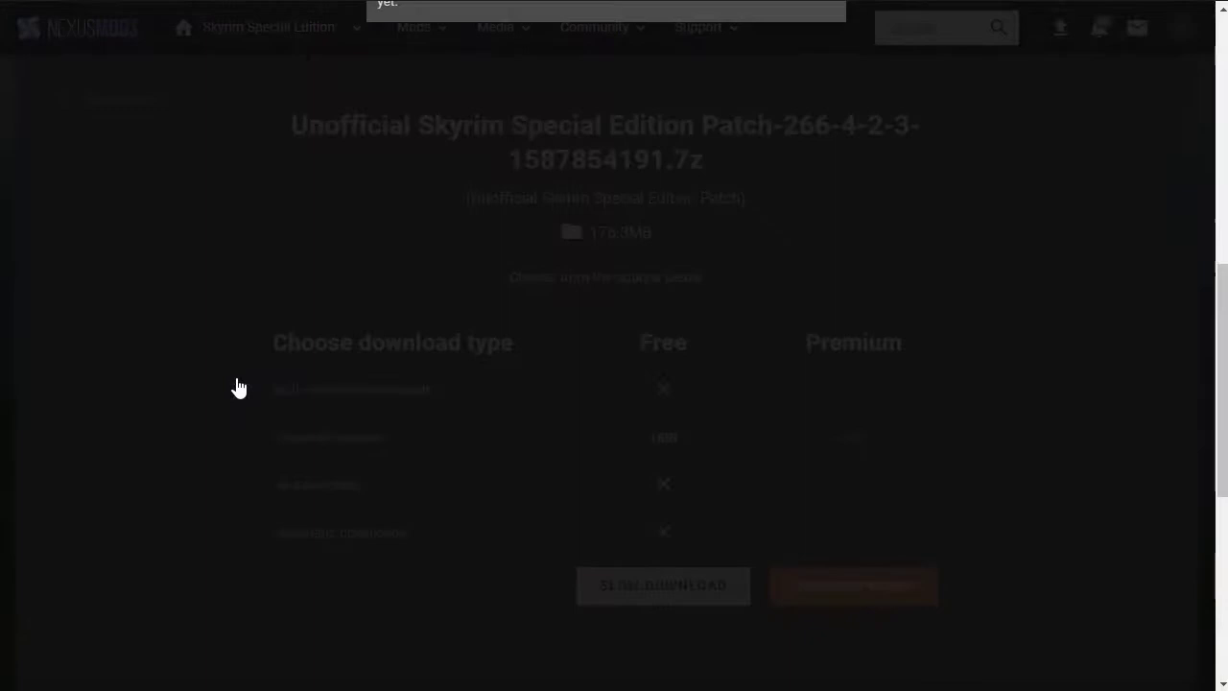
{"action": "left_click", "coordinate": [517, 456]}
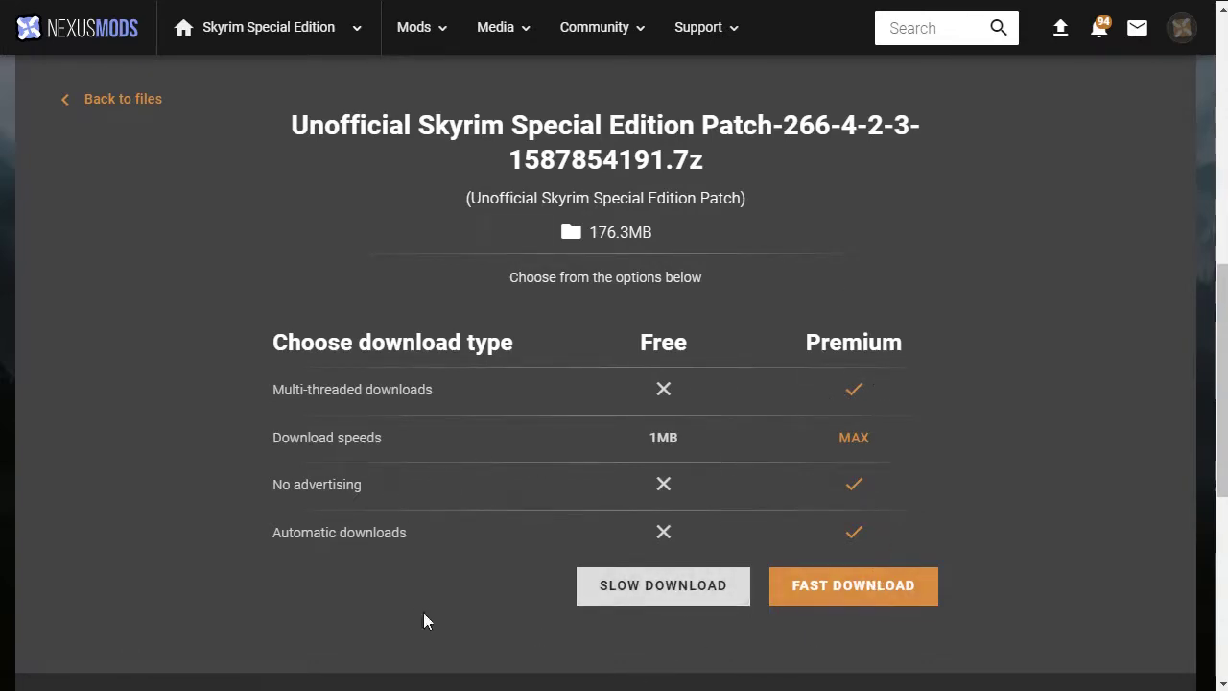
{"action": "left_click", "coordinate": [728, 597]}
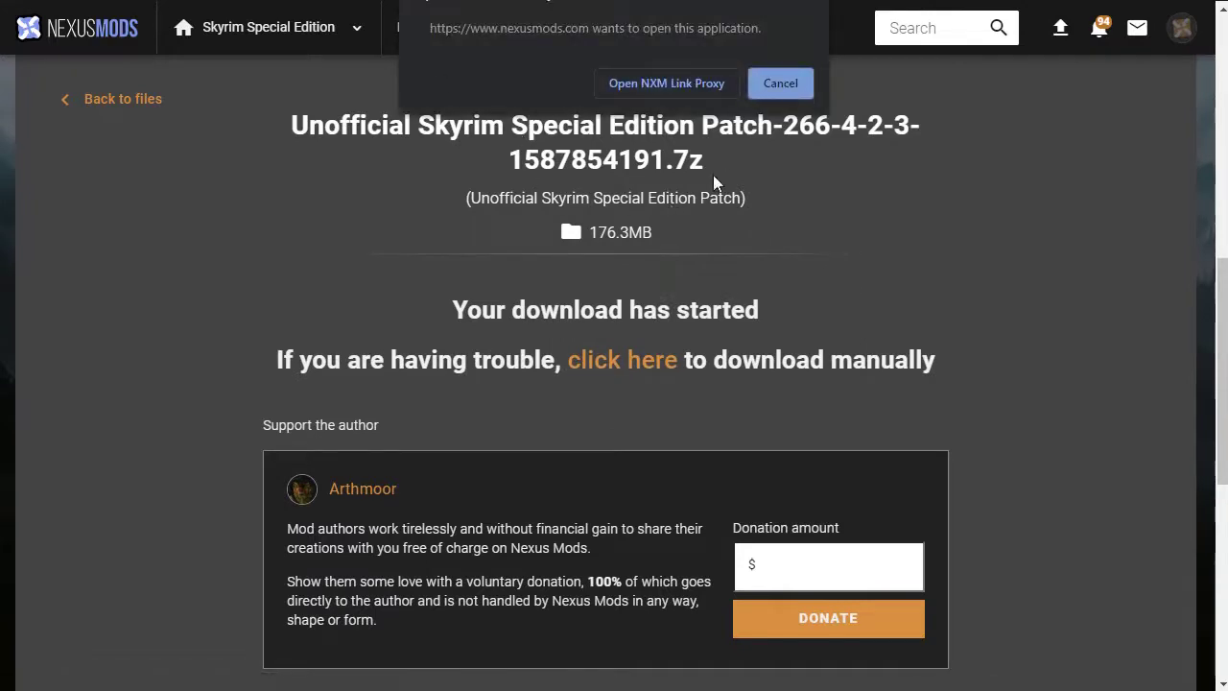
{"action": "left_click", "coordinate": [643, 82]}
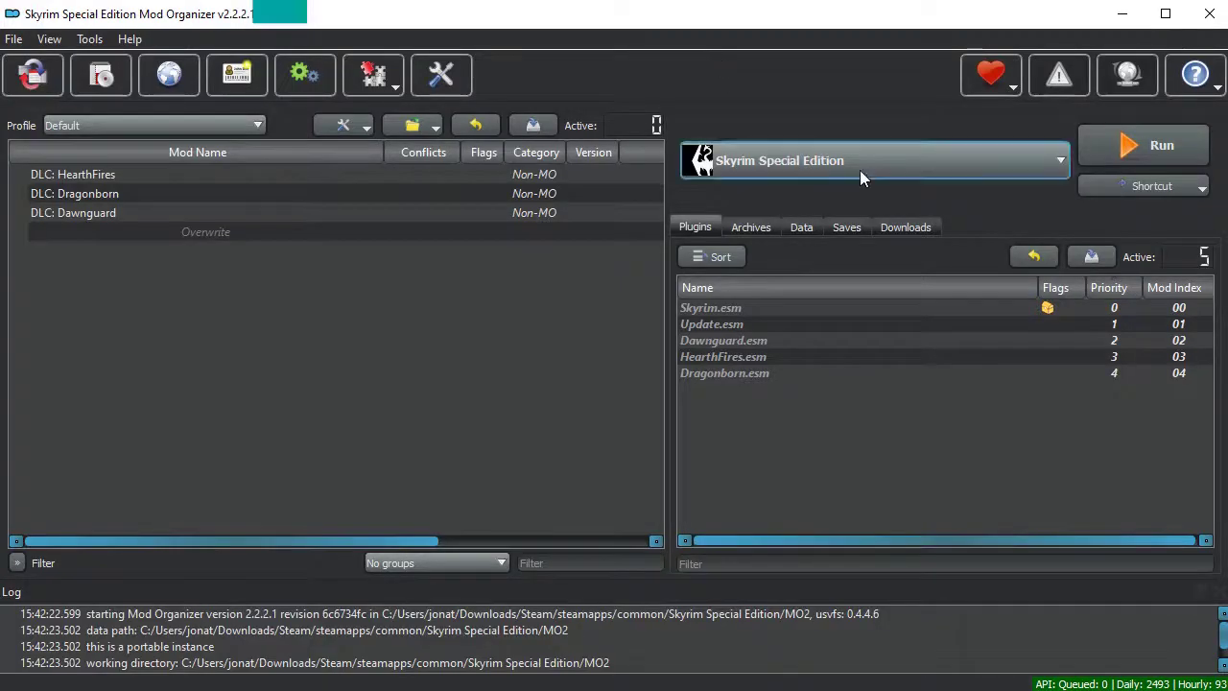
- In Mod Organizer, install the downloaded Unofficial Skyrim Special Edition Patch through the manual install, keeping all its content selected
{"action": "left_click", "coordinate": [931, 226]}
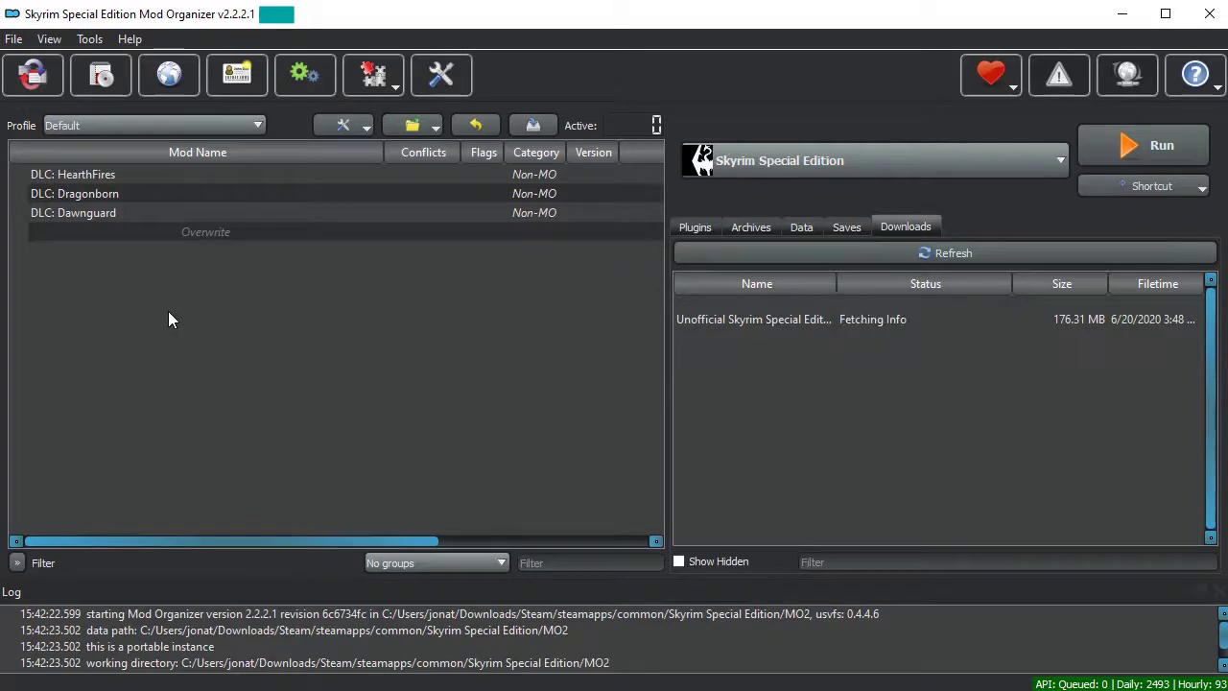
{"action": "double_click", "coordinate": [748, 321]}
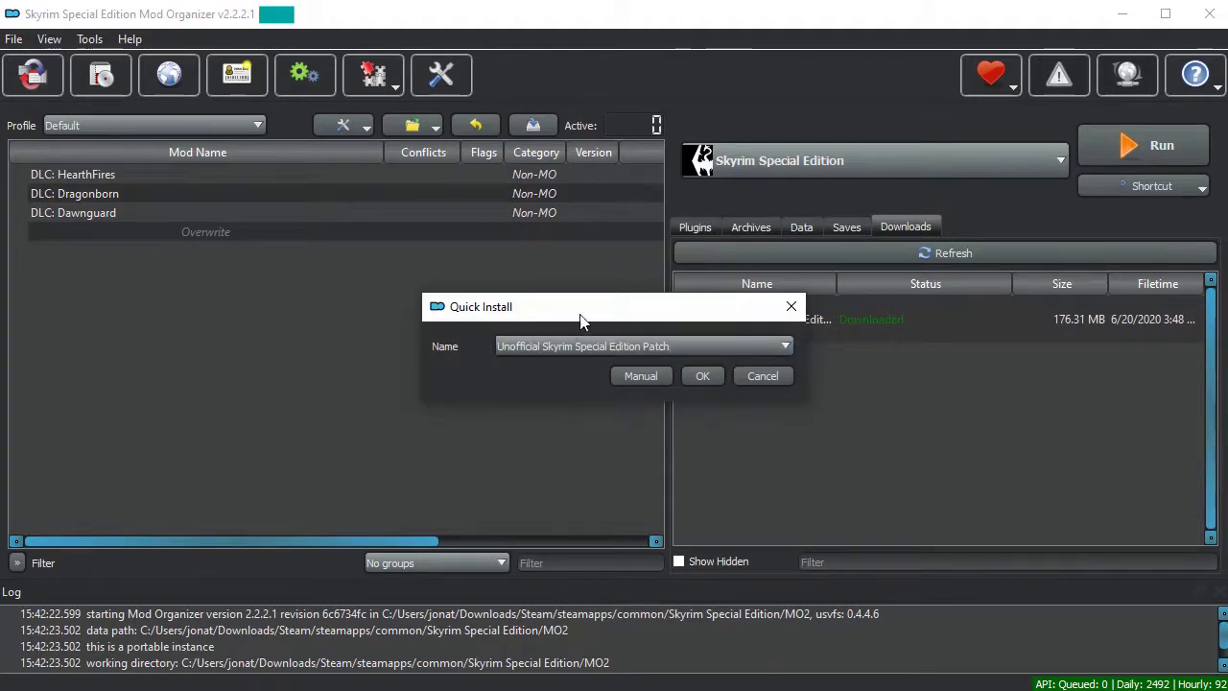
{"action": "left_click_drag", "start_coordinate": [580, 320], "coordinate": [427, 237]}
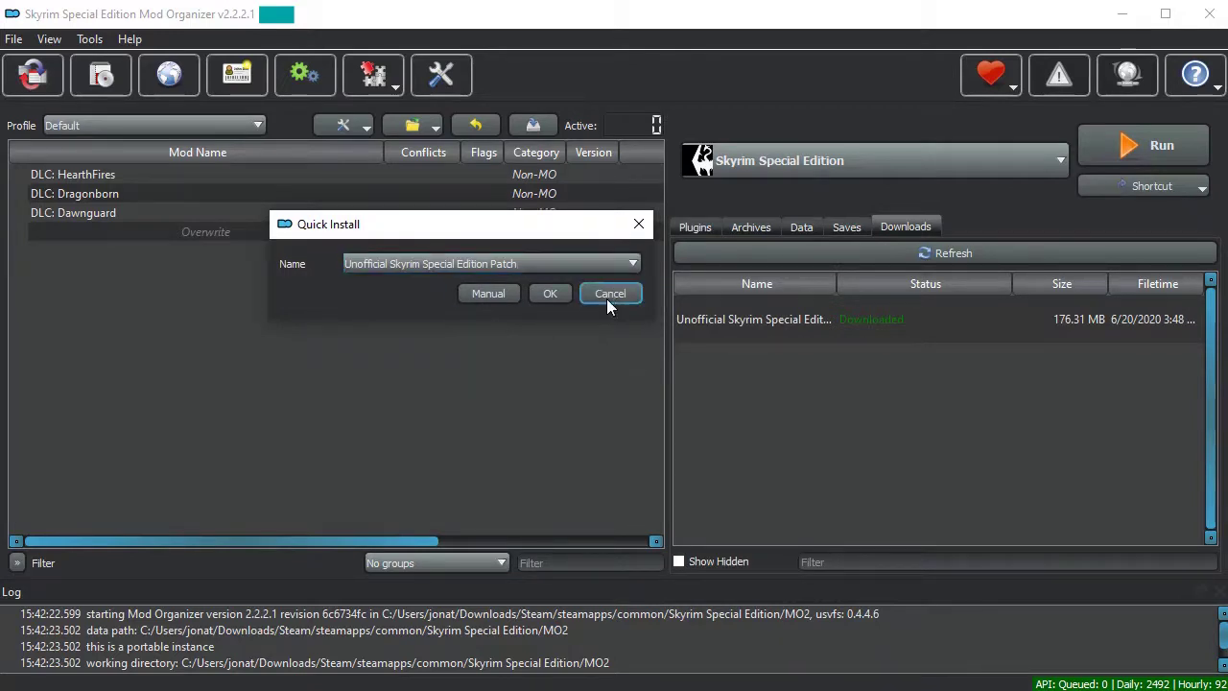
{"action": "left_click", "coordinate": [488, 294]}
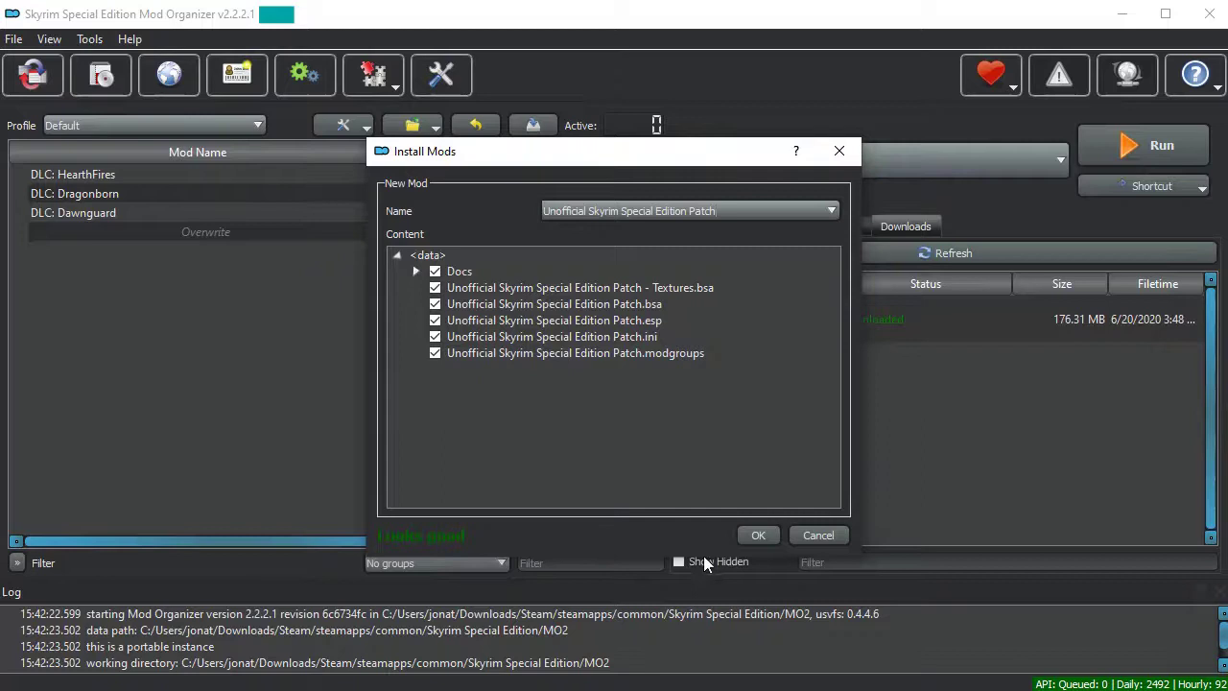
{"action": "left_click", "coordinate": [761, 536]}
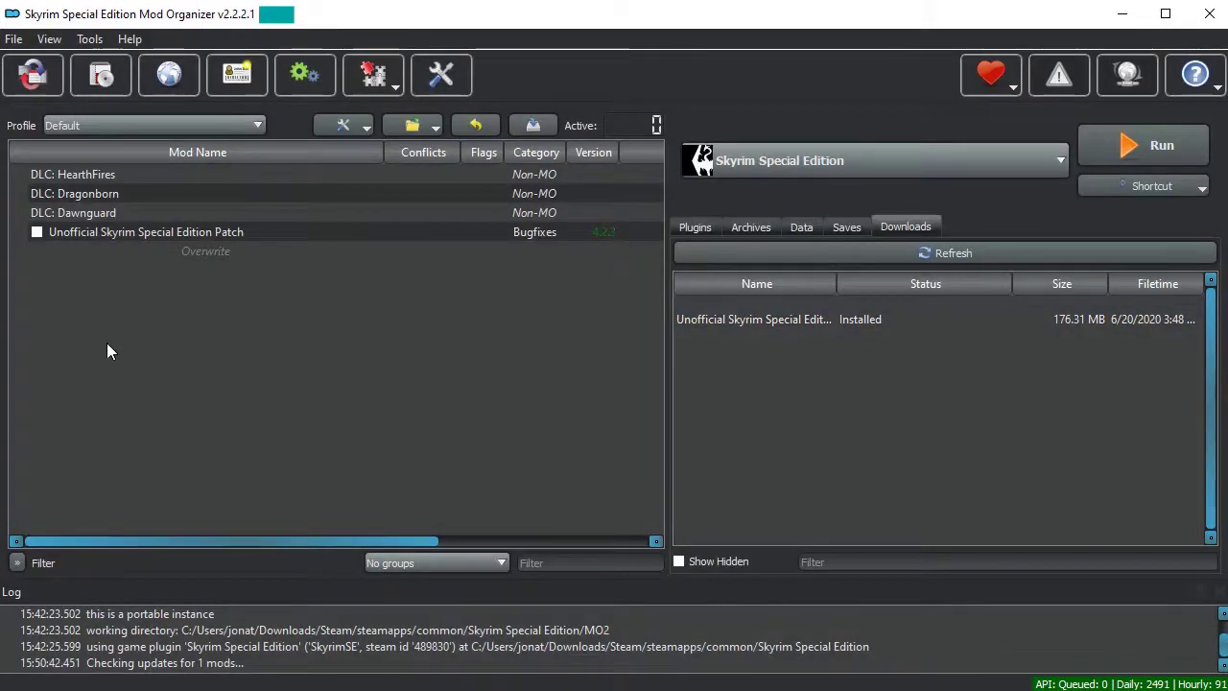
- Enable the Unofficial Skyrim Special Edition Patch mod and check its .esp in the plugin list
{"action": "left_click", "coordinate": [40, 233]}
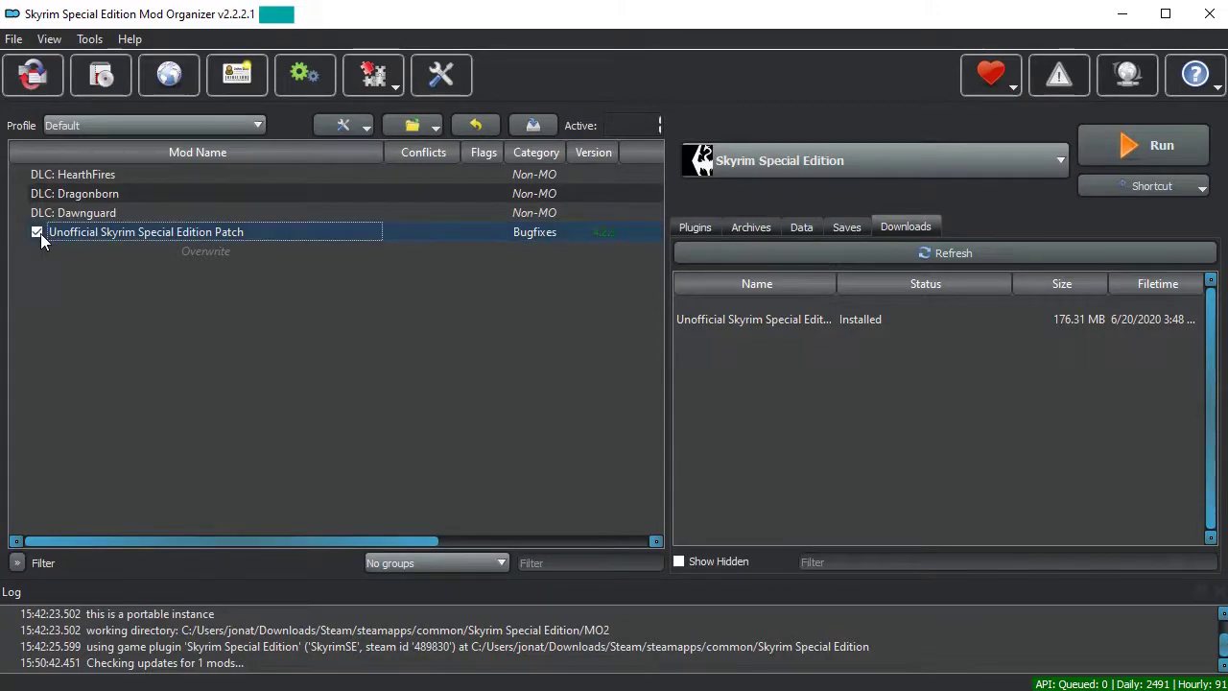
{"action": "left_click", "coordinate": [696, 227]}
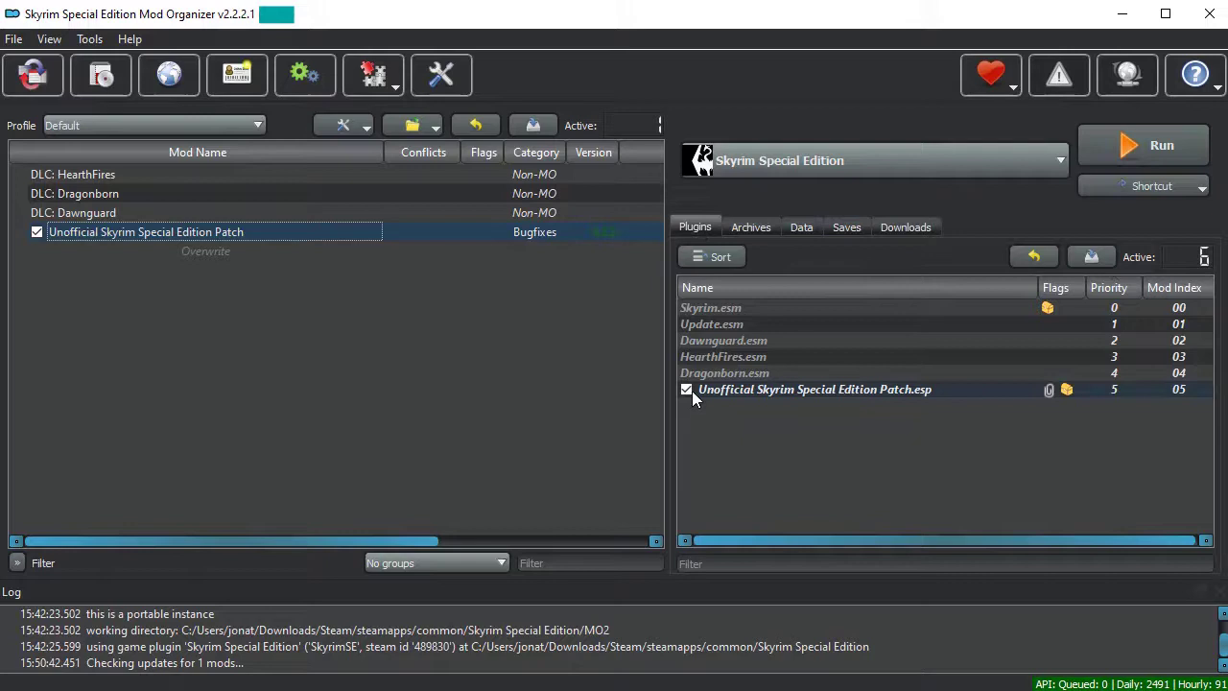
{"action": "left_click", "coordinate": [737, 447]}
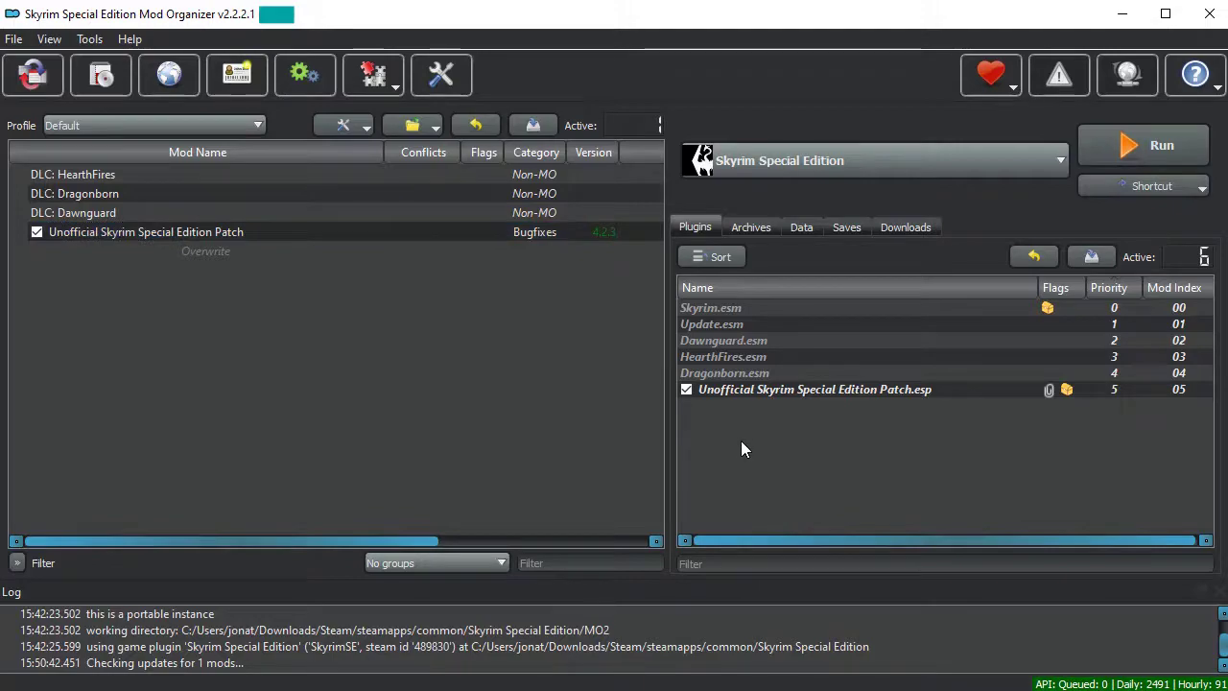